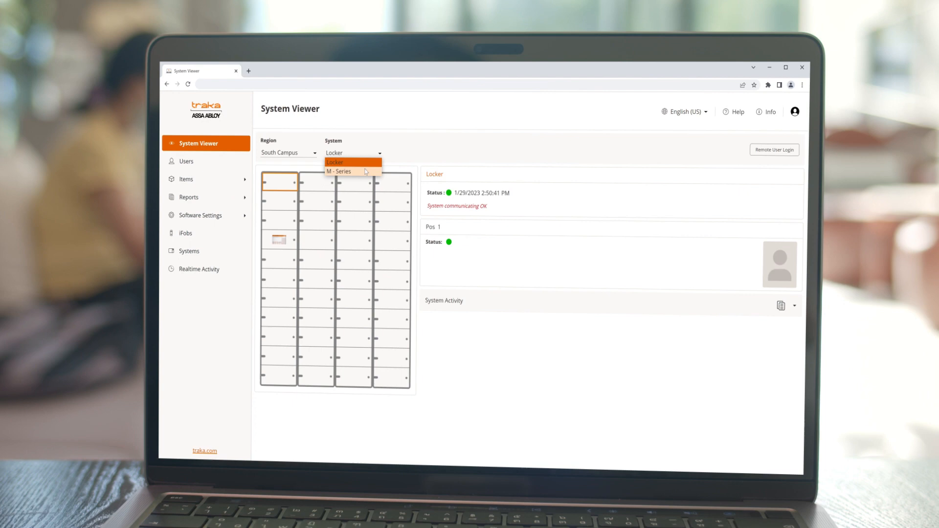
Switch the System Viewer from Locker to the M - Series cabinet for South Campus.
left_click(366, 171)
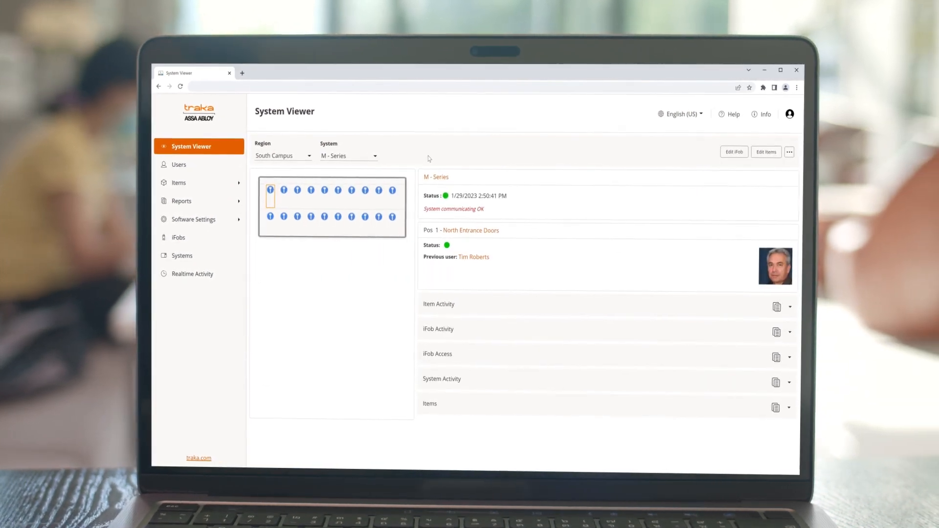
Expand the Item Activity history for the selected M - Series key position.
left_click(790, 306)
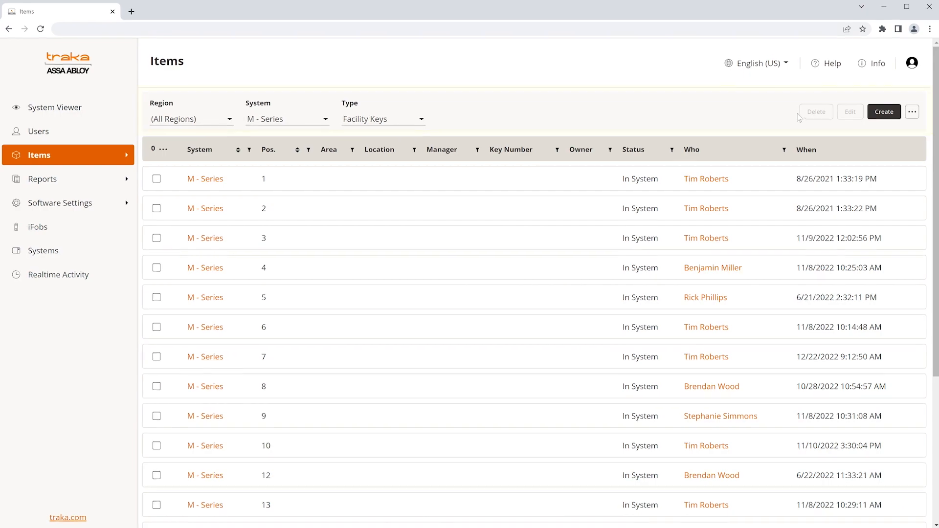
Reveal the Items toolbar menu with Customize layout, PDF and XLS export options.
left_click(912, 112)
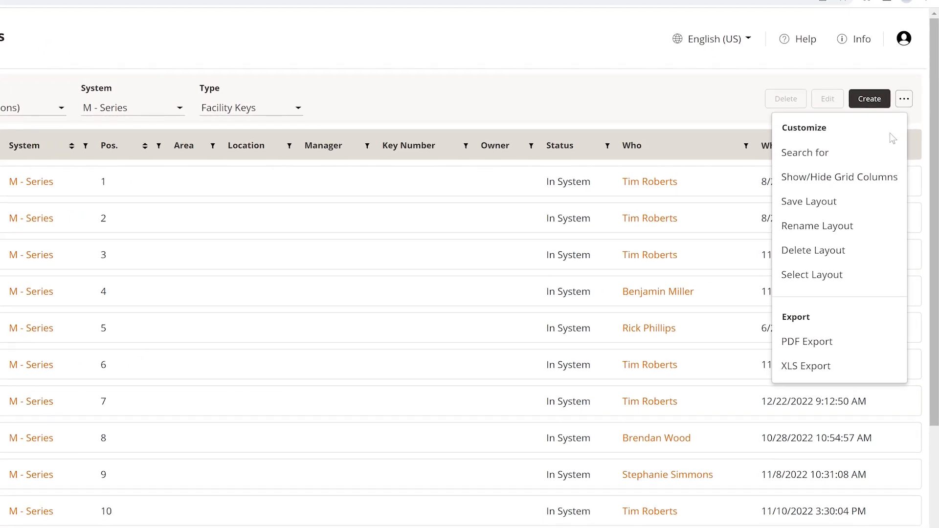